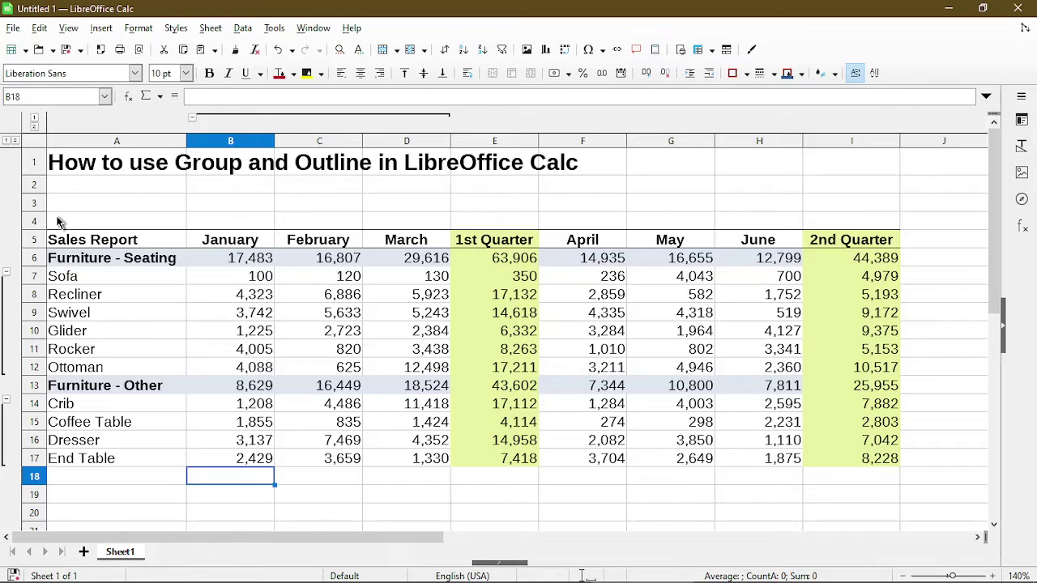
- Collapse the Furniture - Seating and Furniture - Other row groups, and show all row details again
click(7, 276)
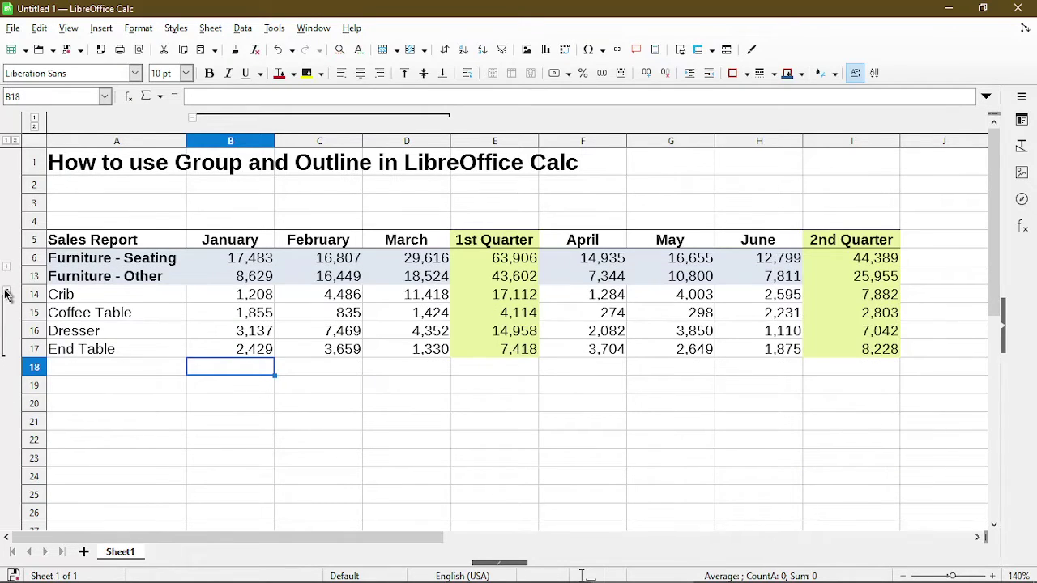
click(6, 290)
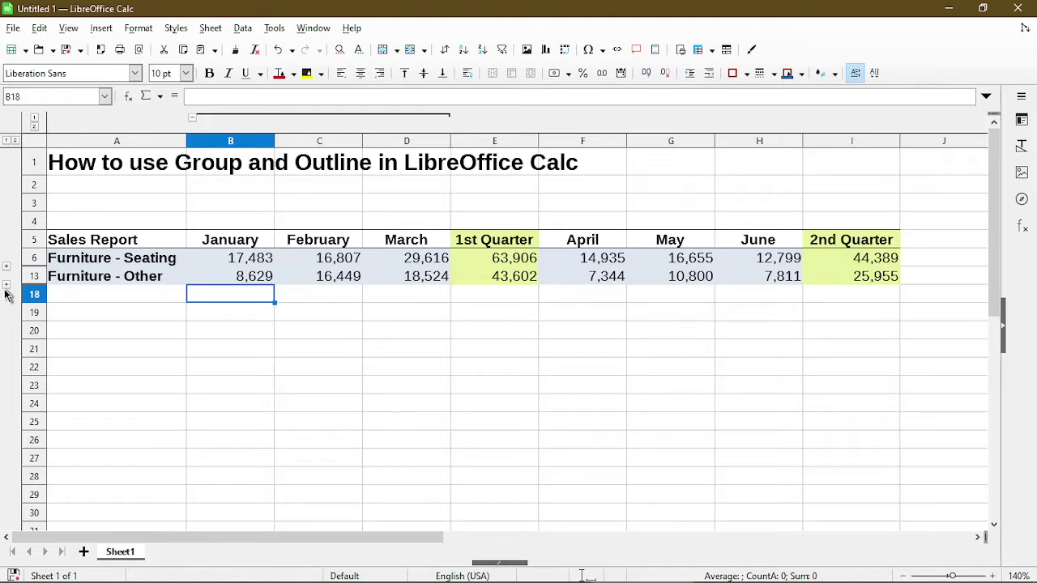
click(15, 140)
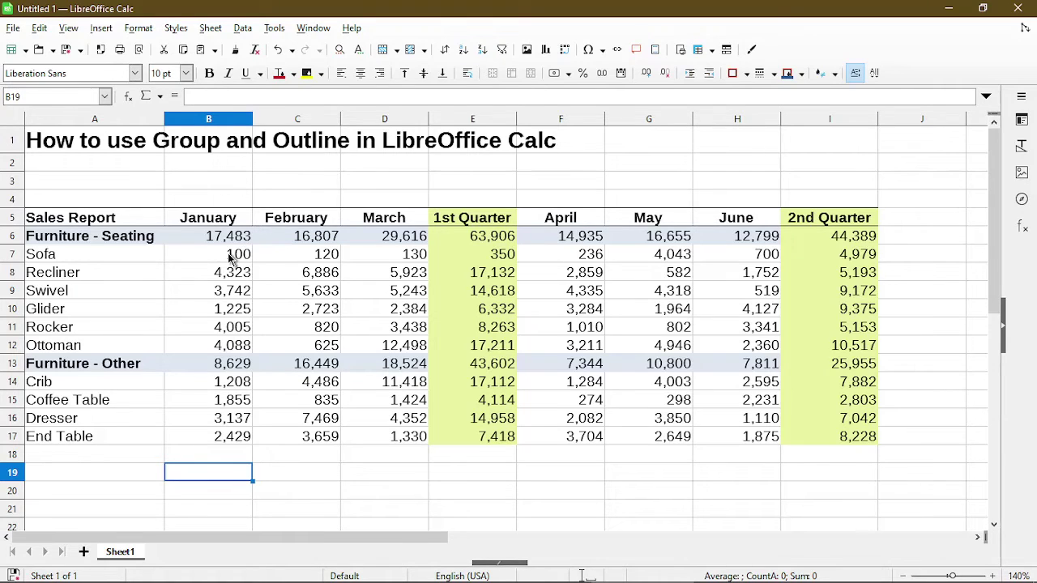
- Group the Seating detail lines from Sofa to Ottoman (A7:A12) as rows
drag(231, 258, 231, 355)
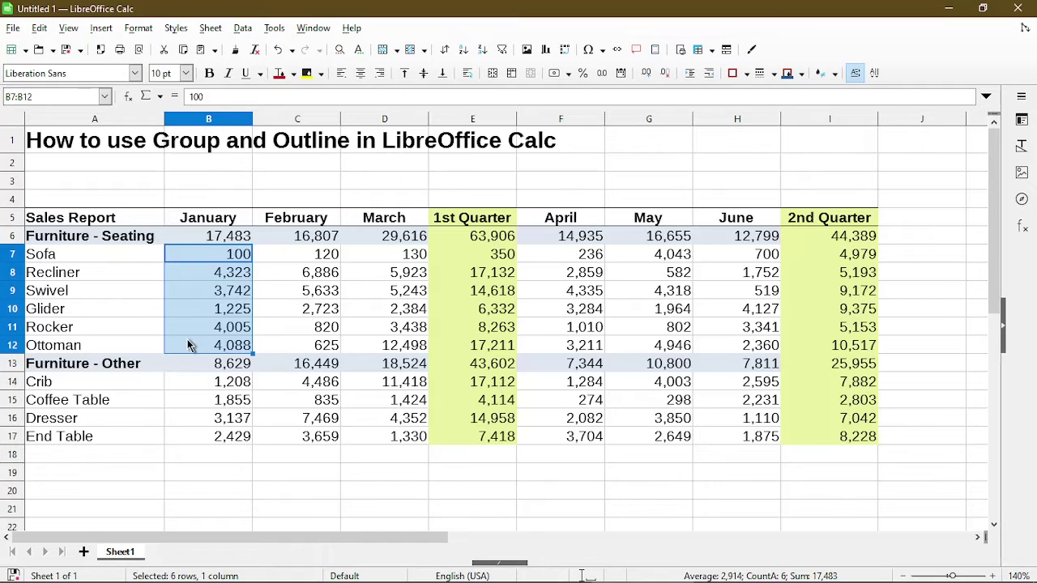
drag(138, 254, 144, 348)
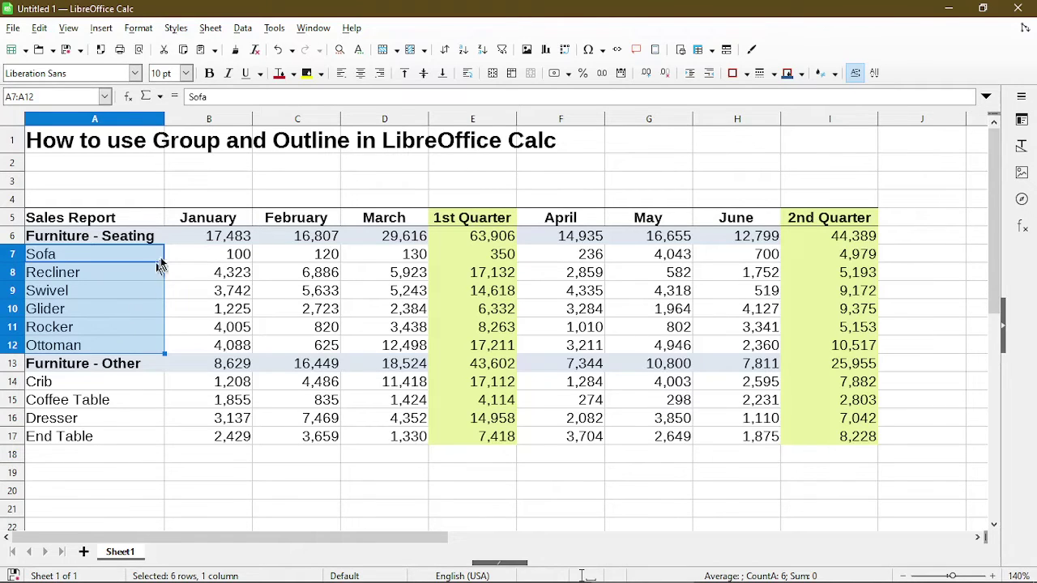
click(241, 30)
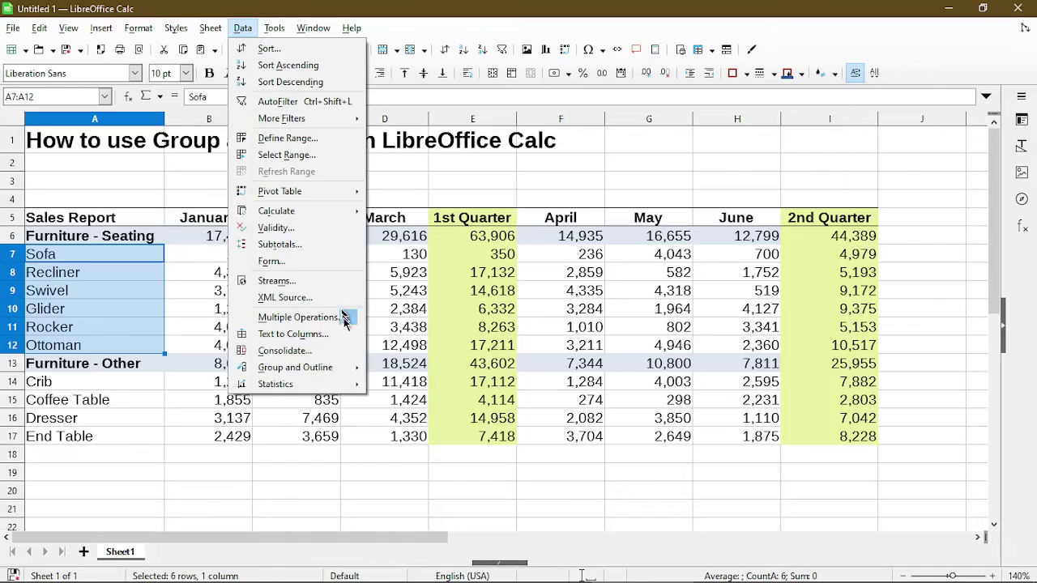
mouse_move(334, 371)
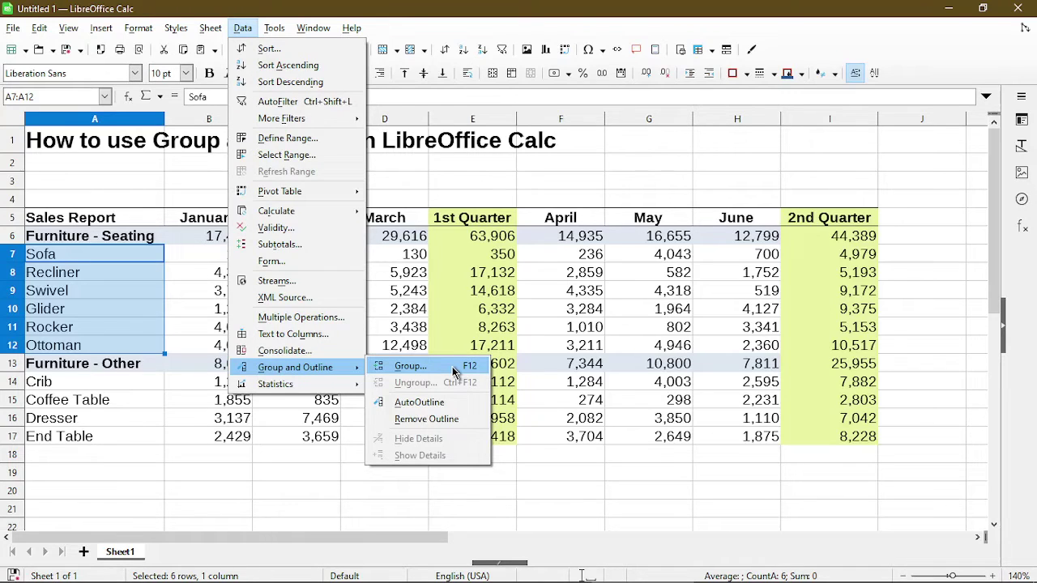
click(410, 366)
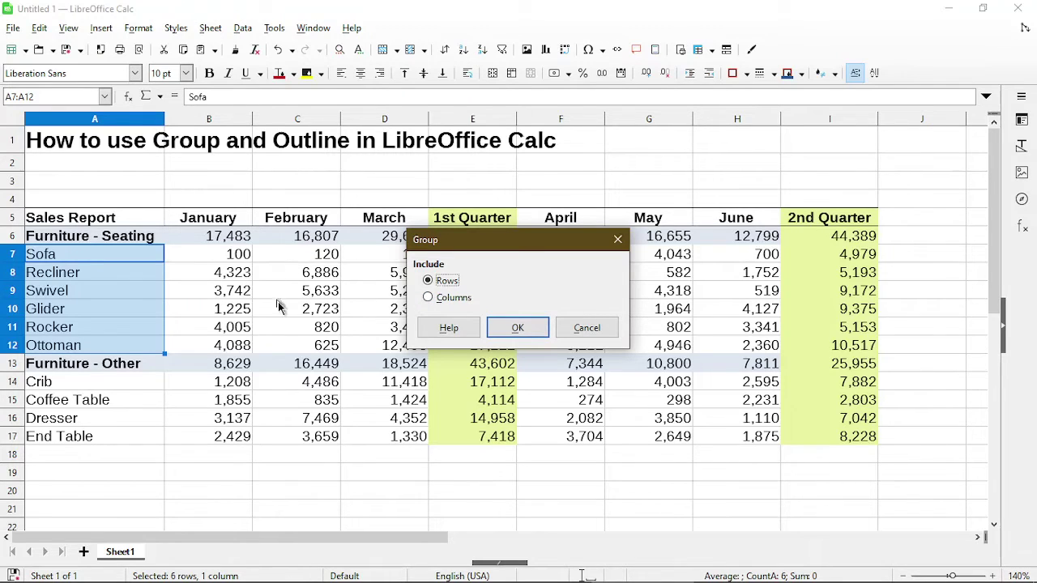
click(526, 333)
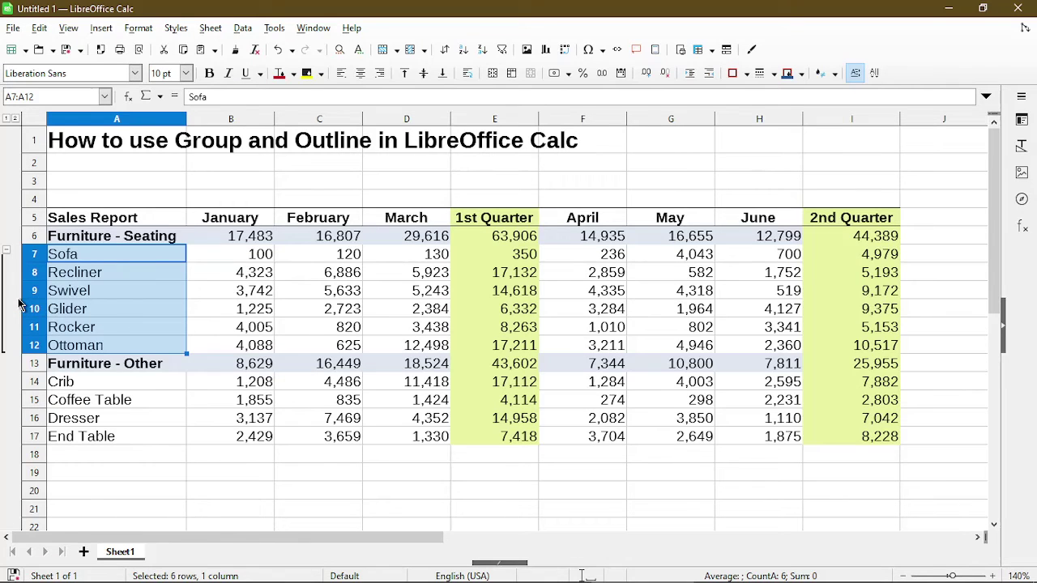
- Collapse the Furniture - Seating row group and expand it again
click(74, 273)
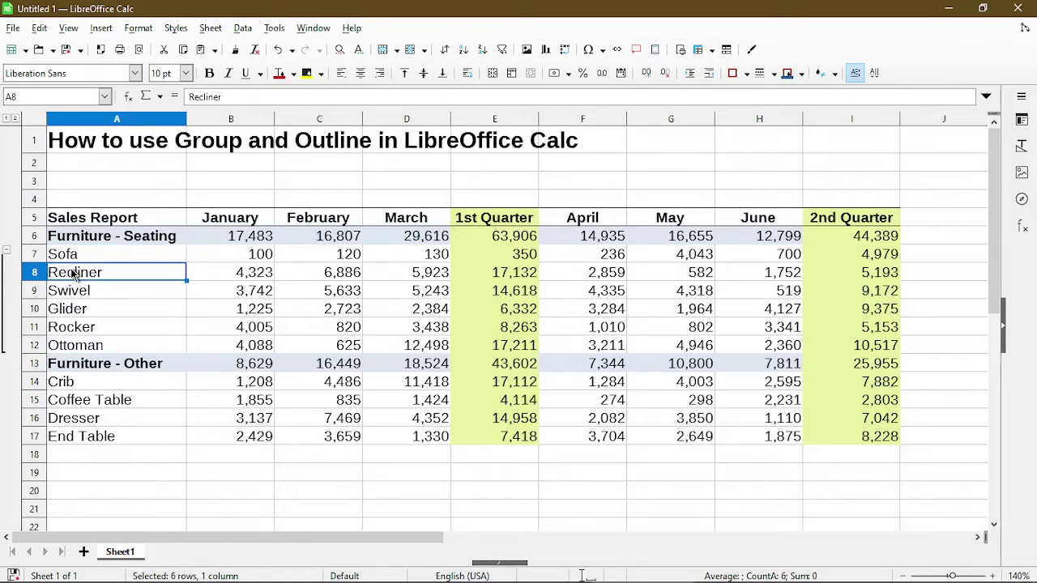
click(8, 252)
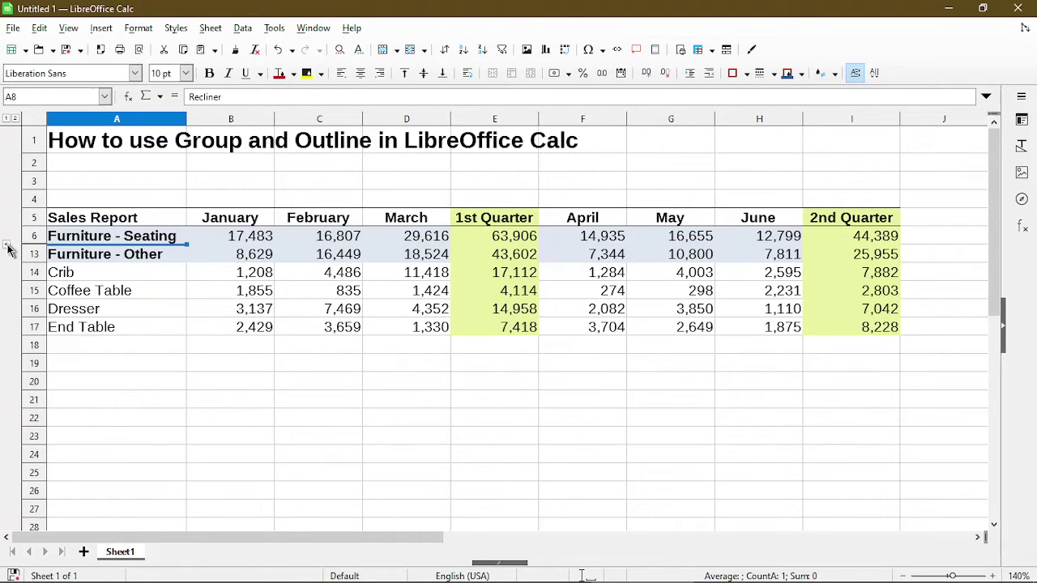
click(7, 245)
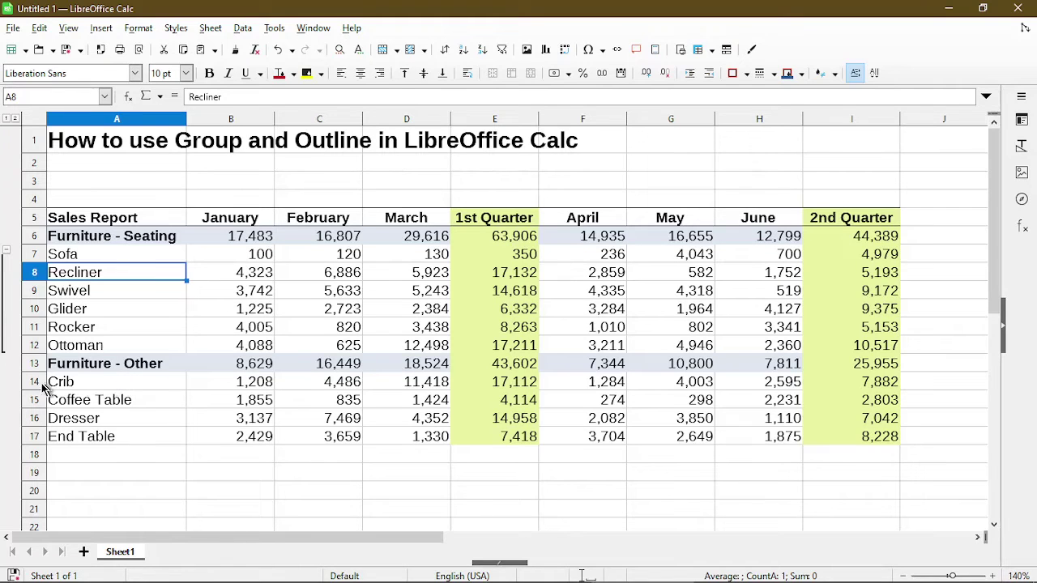
- Group rows 14 to 17, from Crib to End Table, under Furniture - Other
drag(36, 384, 30, 444)
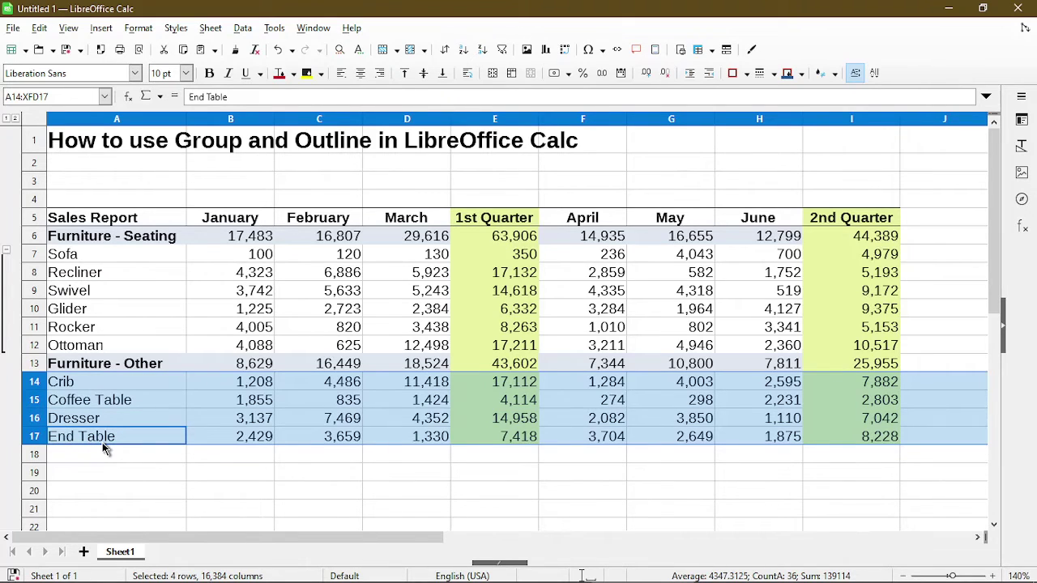
key(F12)
- Hide all grouped rows with outline level 1, show them with level 2, and collapse only the Furniture - Other group
click(7, 118)
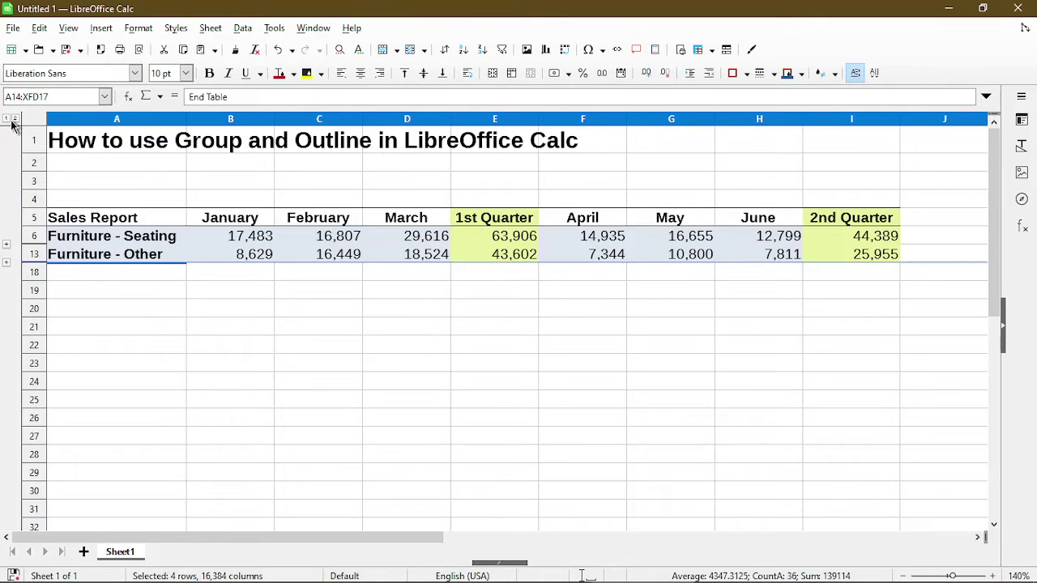
click(16, 119)
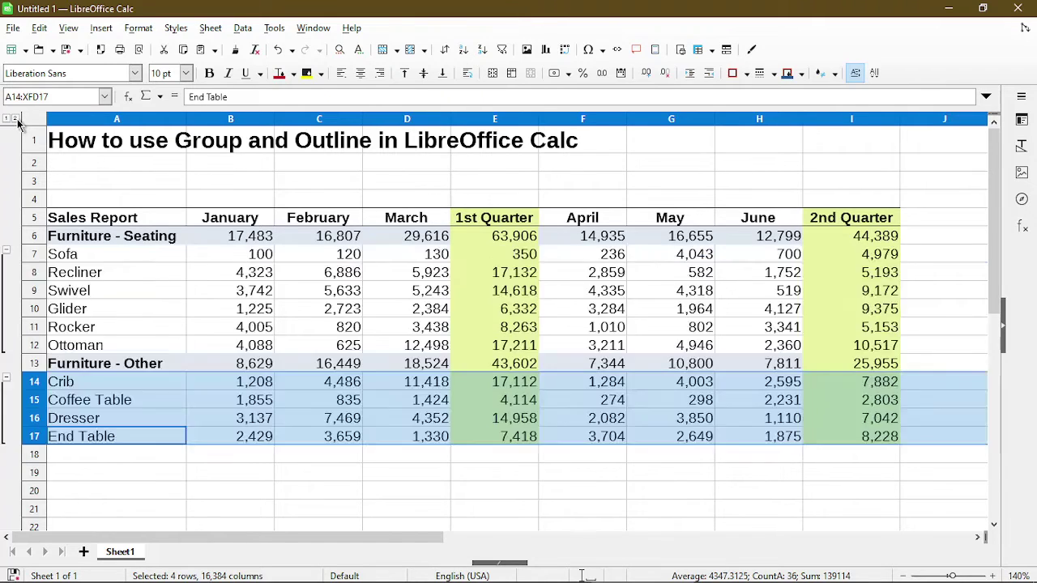
click(59, 329)
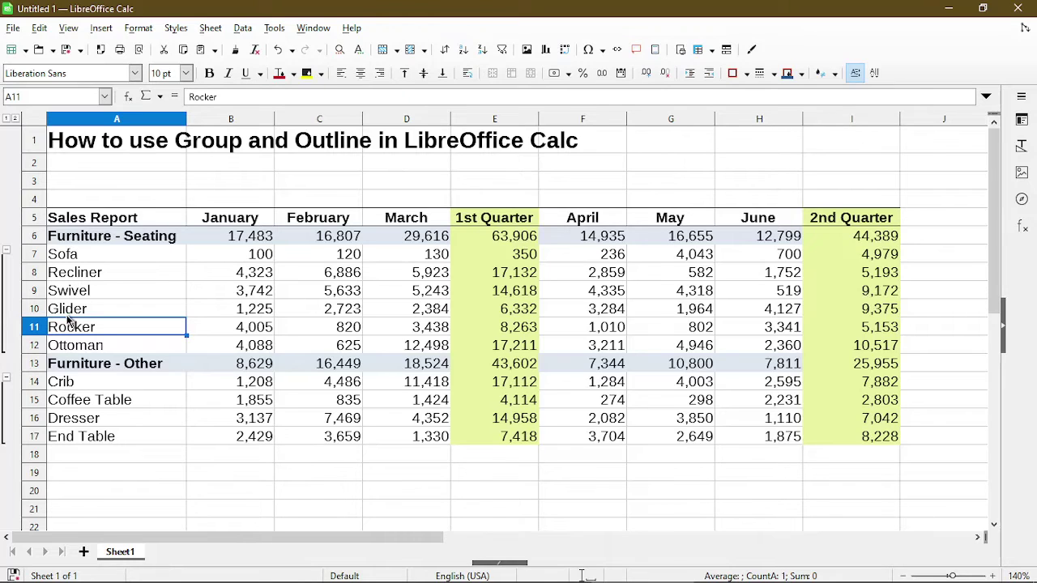
click(6, 378)
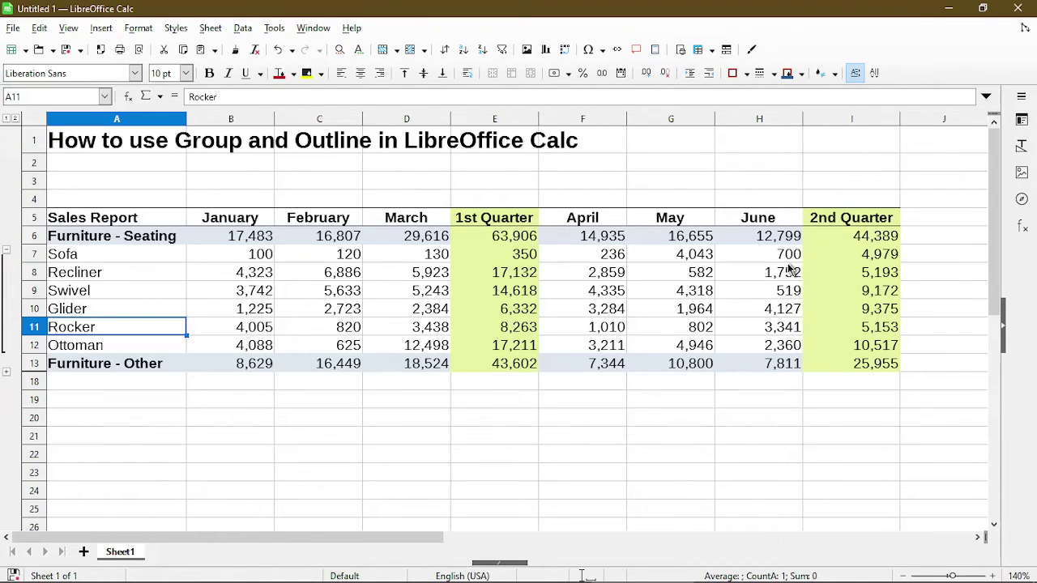
- Group columns F to H, covering April, May and June
drag(762, 119, 583, 119)
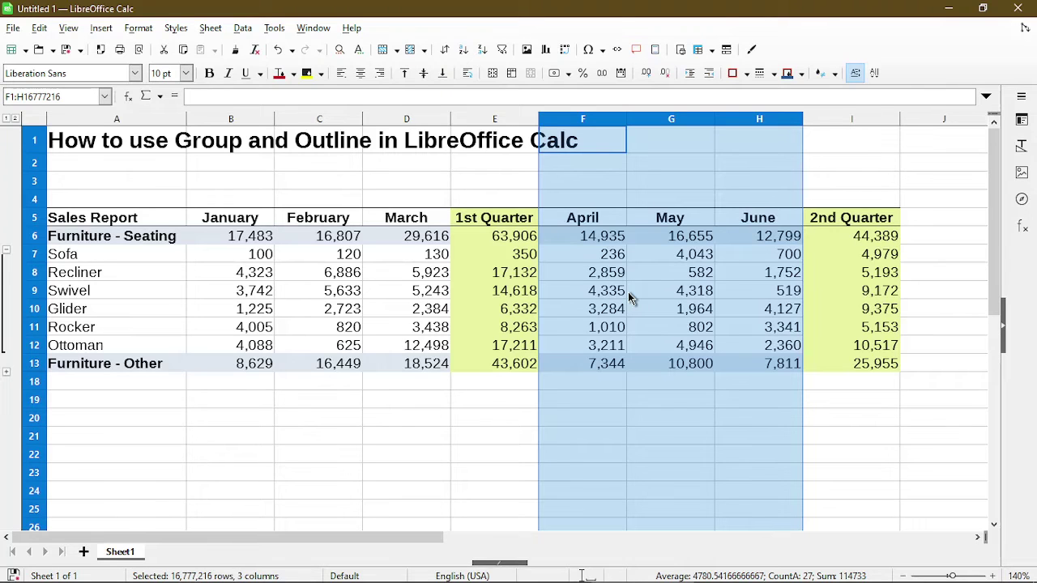
key(F12)
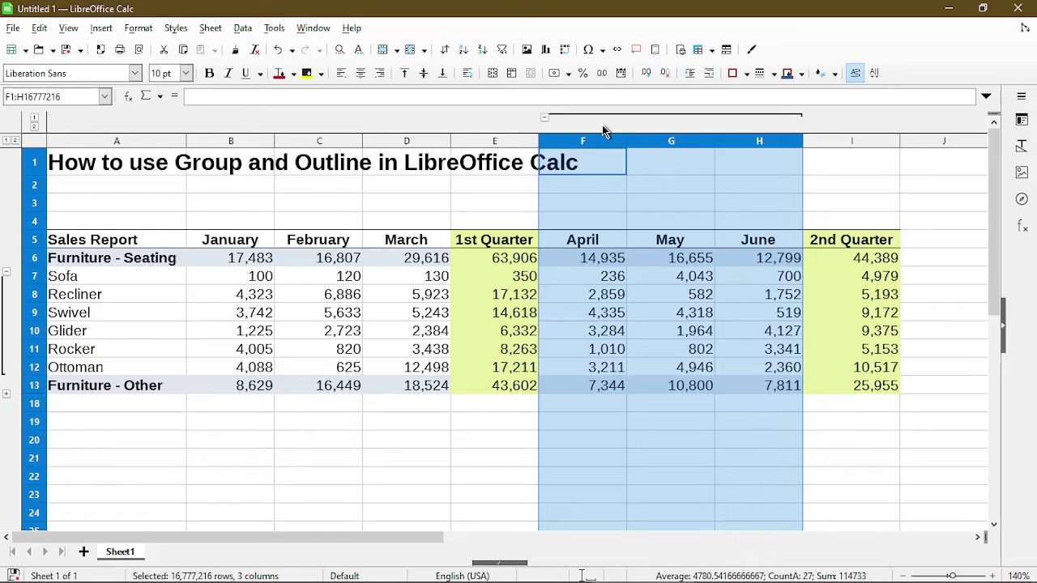
- Collapse and expand the April to June column group, and hide its columns again with column outline level 1
click(543, 119)
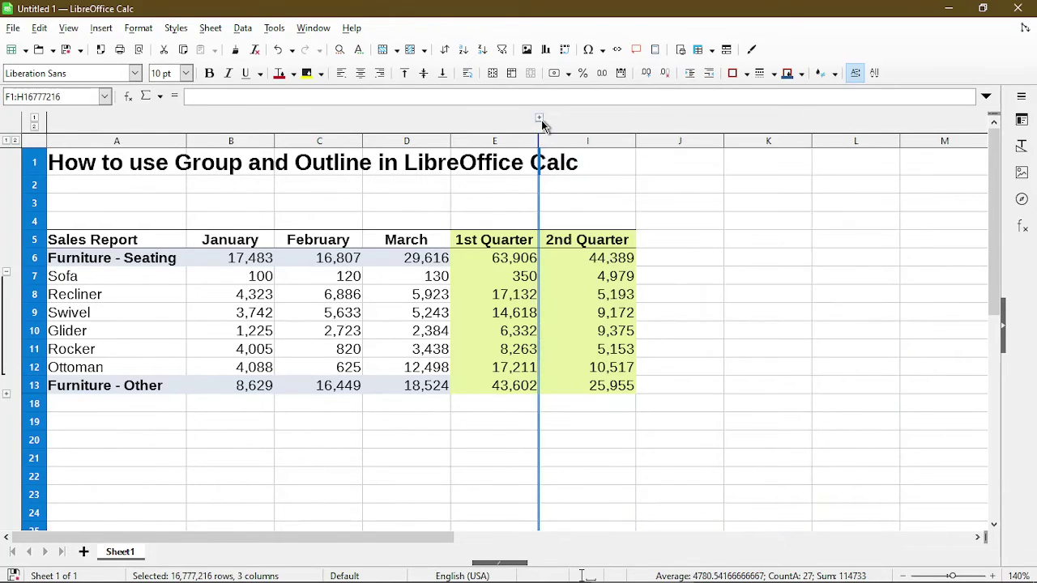
click(544, 119)
click(579, 223)
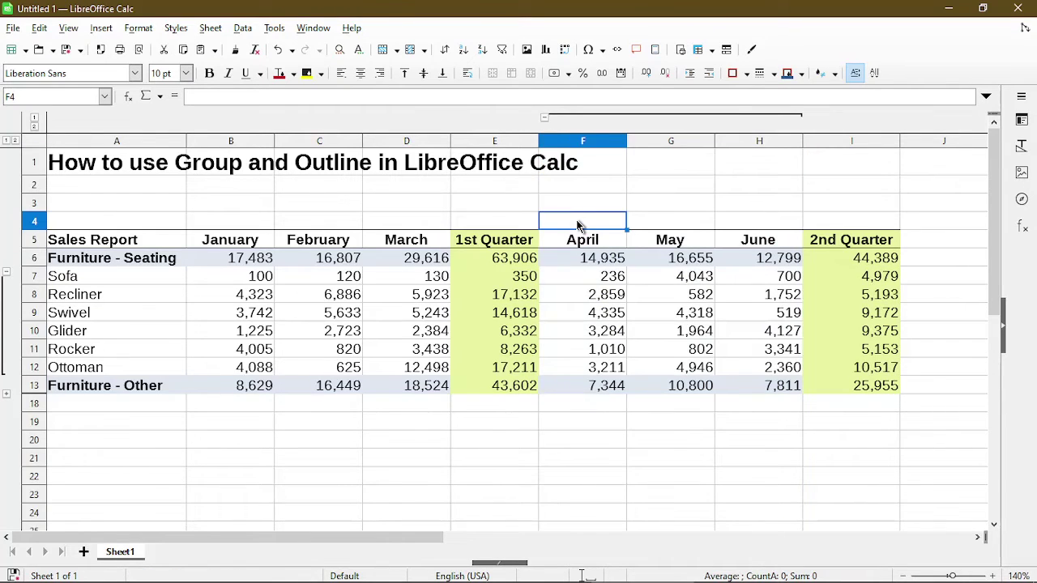
click(35, 120)
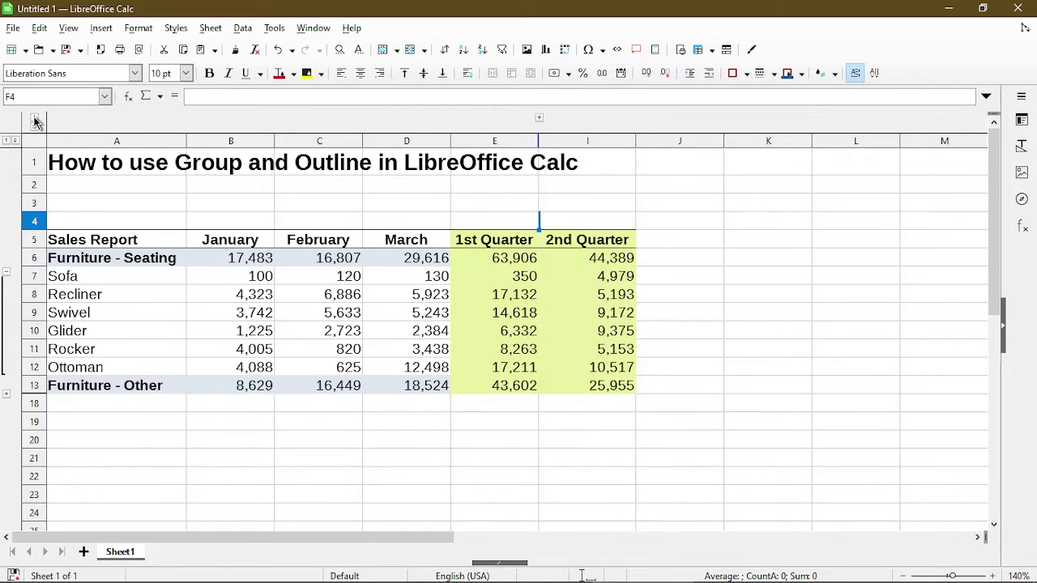
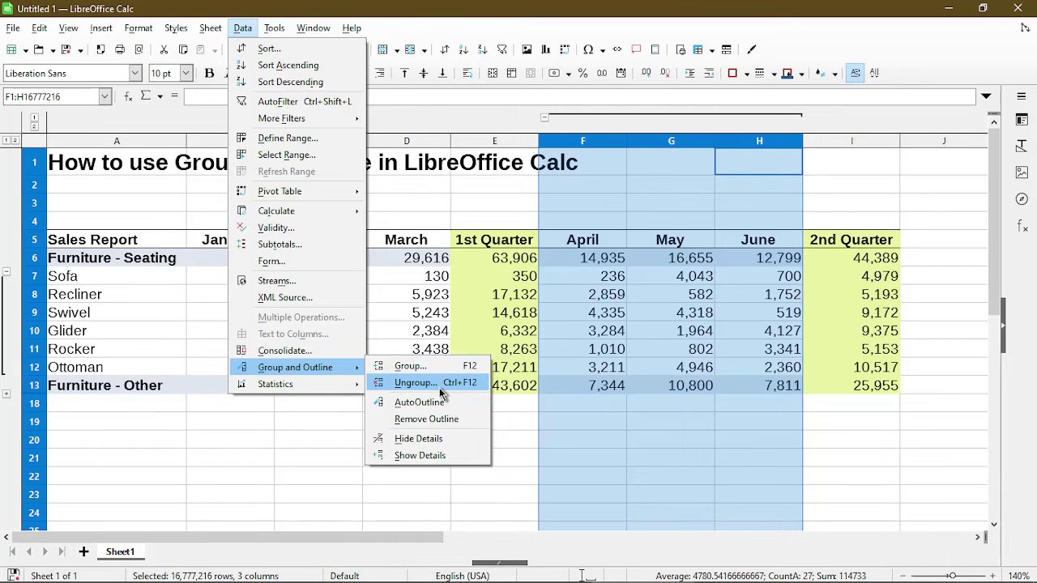
- Ungroup the April to June columns (F to H)
click(440, 386)
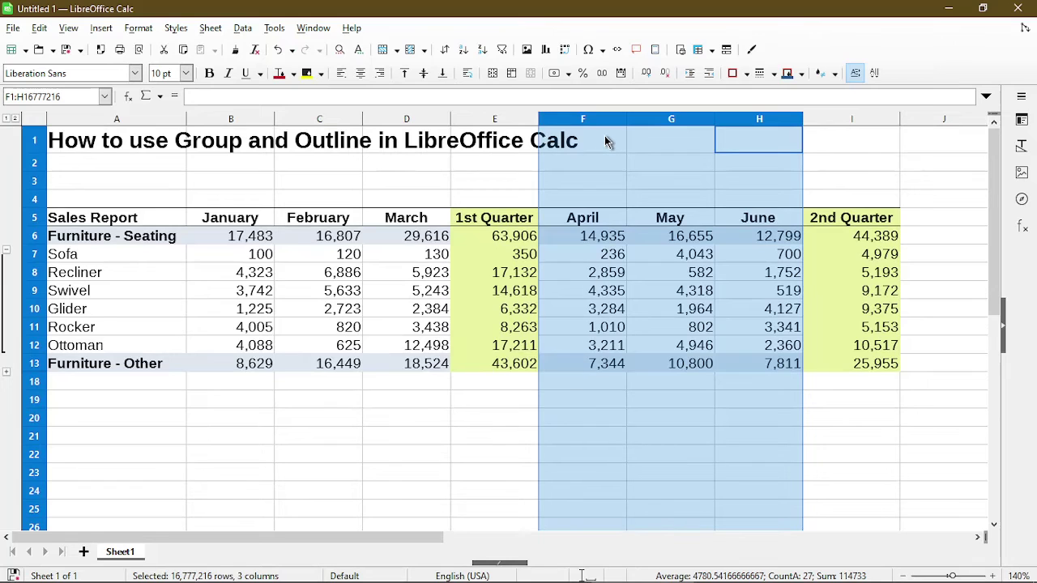
click(600, 182)
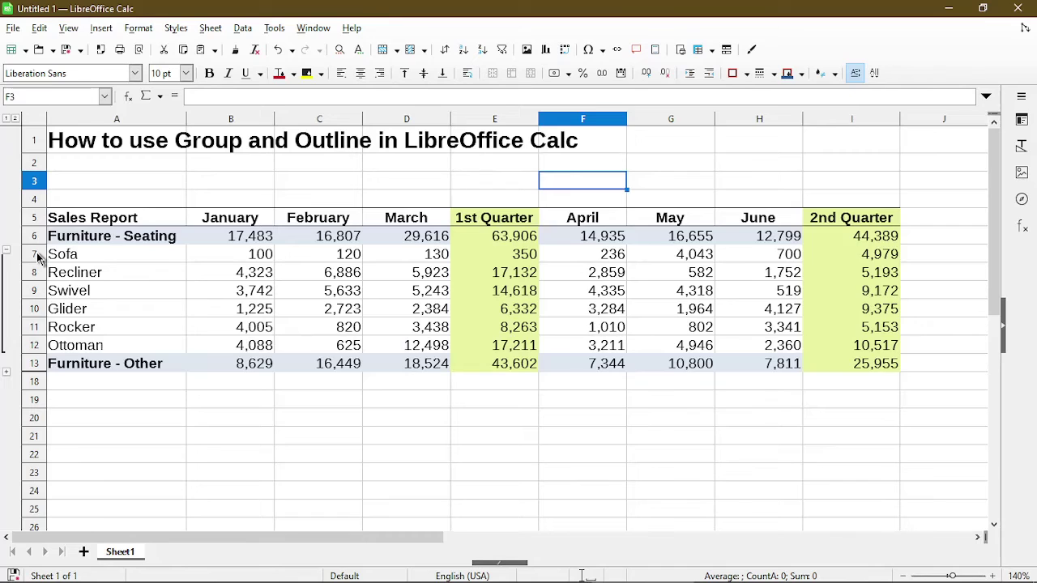
- Ungroup rows 7 to 12, from Sofa to Ottoman, under Furniture - Seating
drag(38, 257, 38, 347)
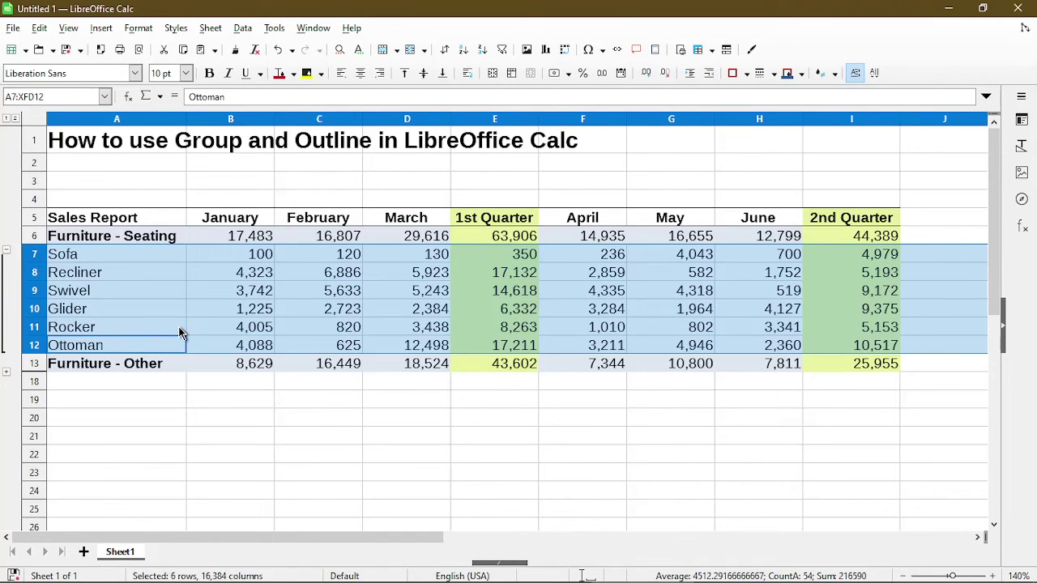
key(ctrl+F12)
click(135, 301)
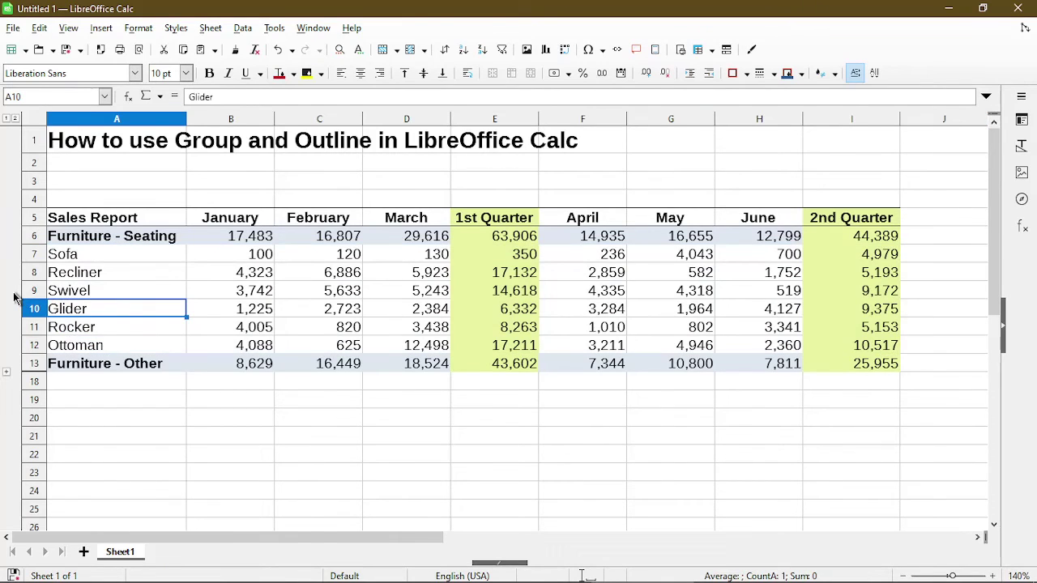
- Expand the Furniture - Other group and ungroup its rows 14 to 17
click(7, 379)
drag(106, 382, 154, 440)
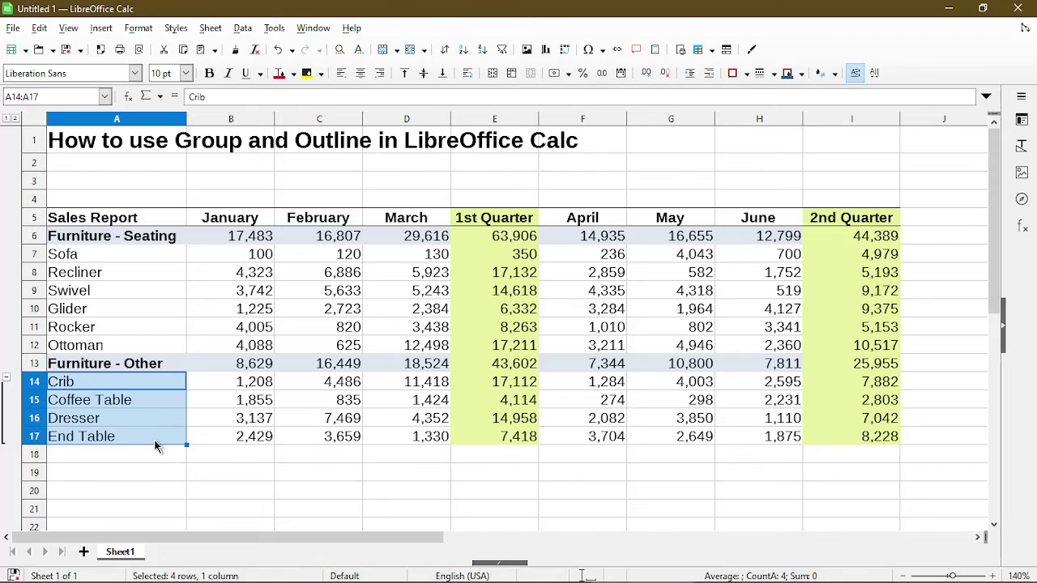
key(ctrl+F12)
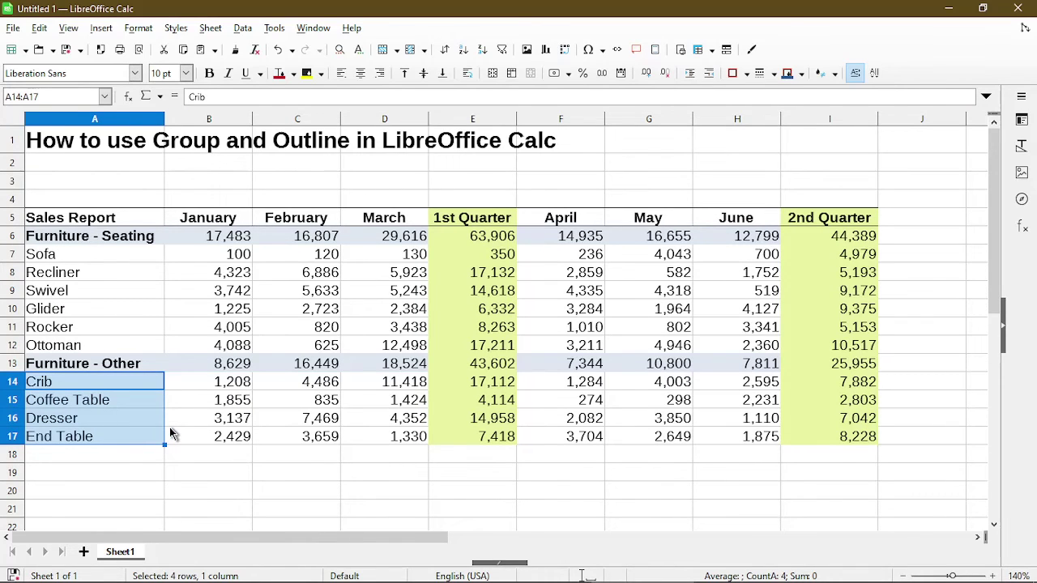
- Apply AutoOutline to the sales report, starting from a cell inside the table
click(278, 400)
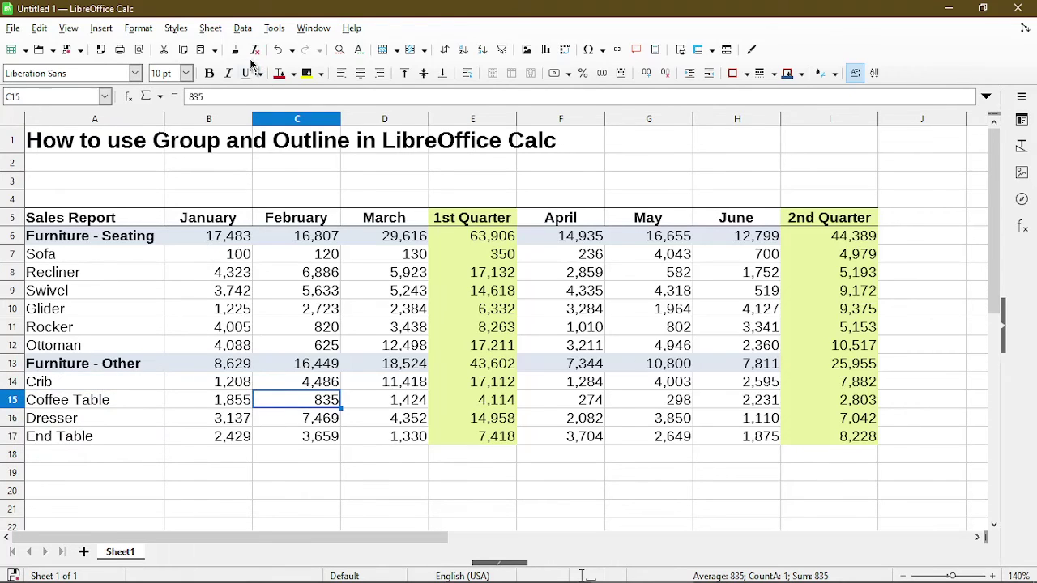
click(243, 28)
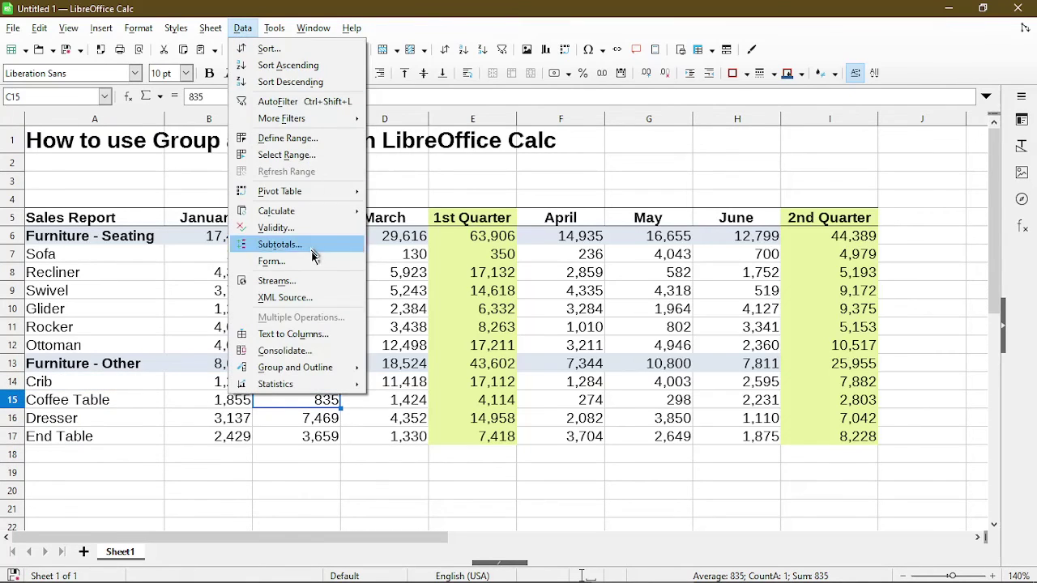
mouse_move(328, 368)
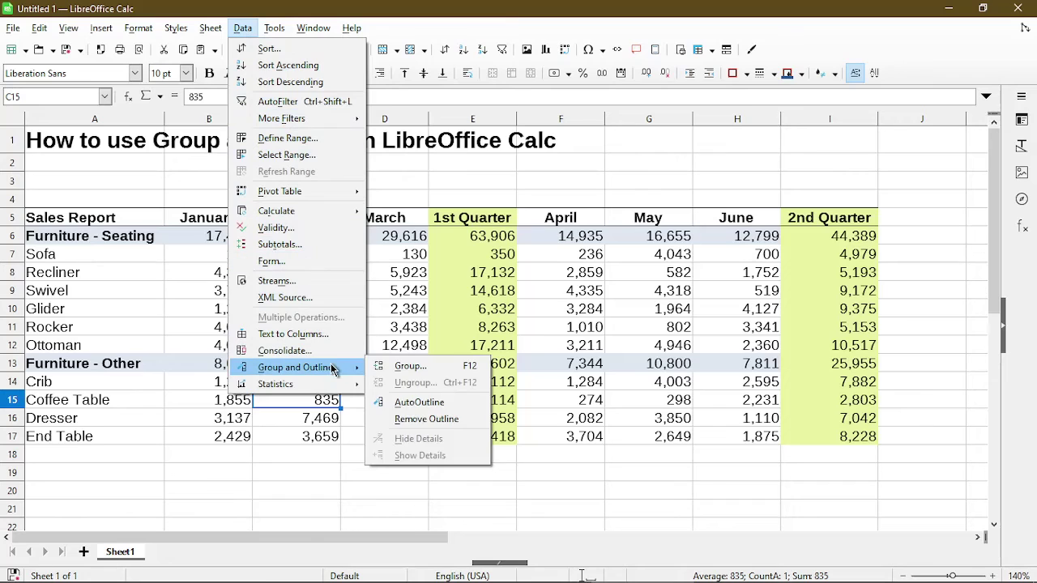
click(459, 402)
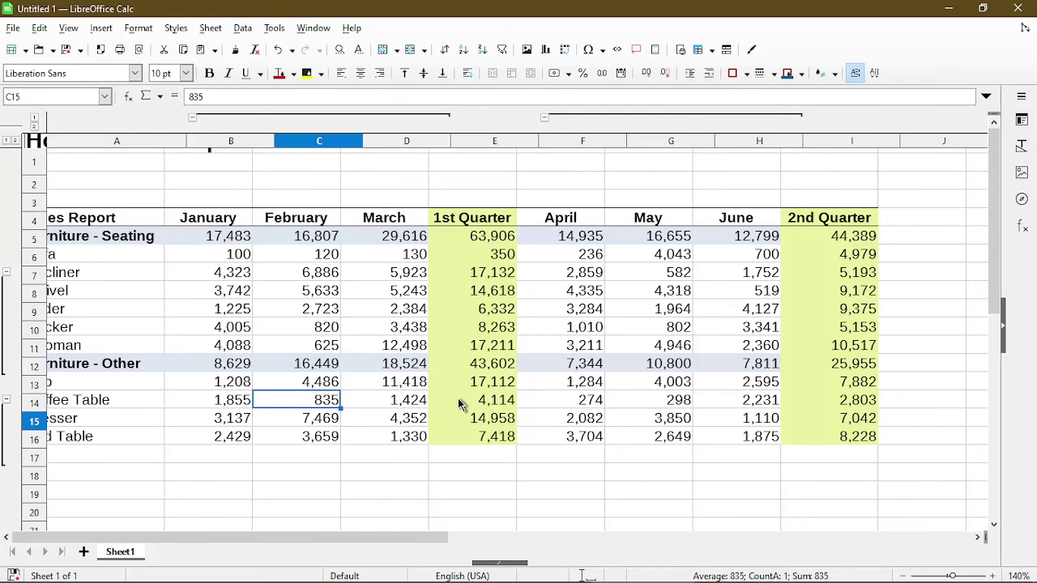